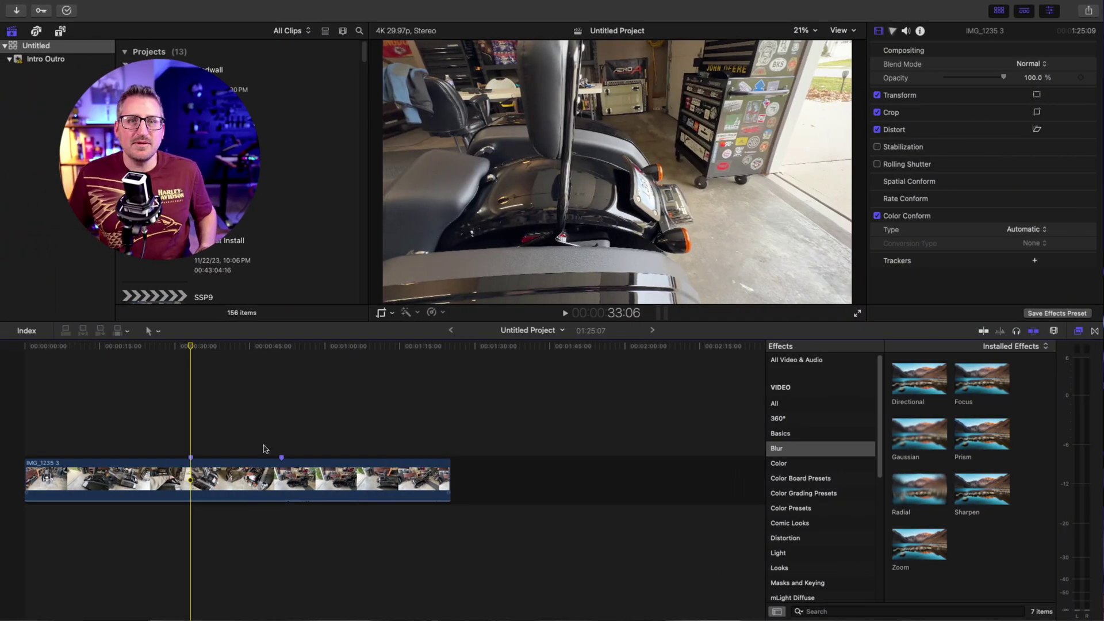
Scrub through the motorcycle clip to find the plate footage and park at 33:06.
left_click_drag(190, 349, 227, 383)
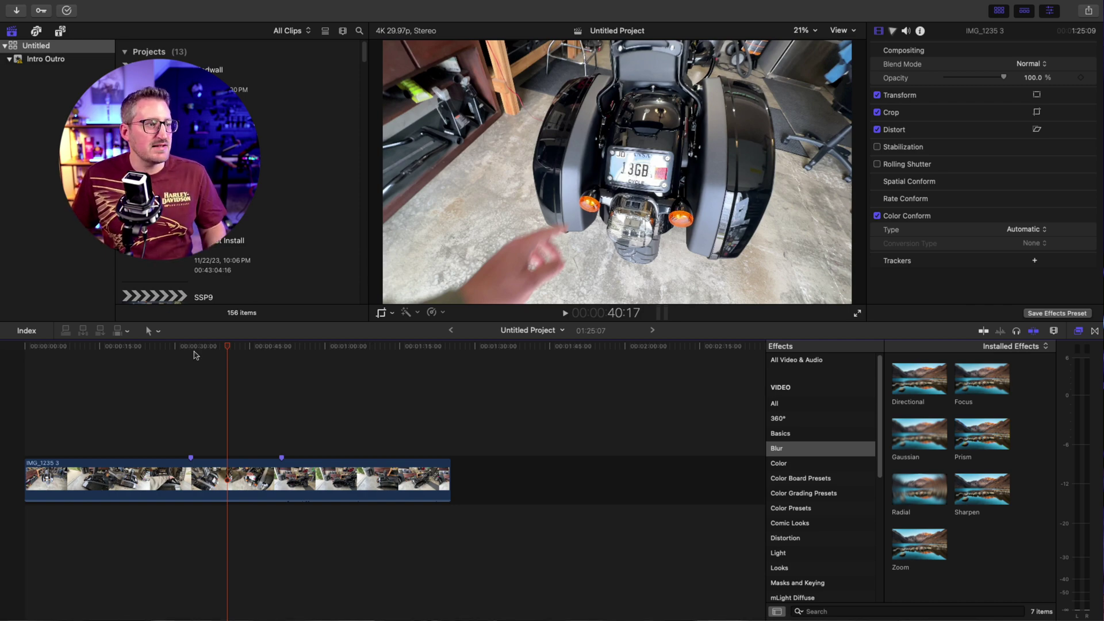
mouse_move(229, 353)
left_mouse_down()
mouse_move(264, 355)
mouse_move(246, 362)
mouse_move(209, 346)
left_mouse_up()
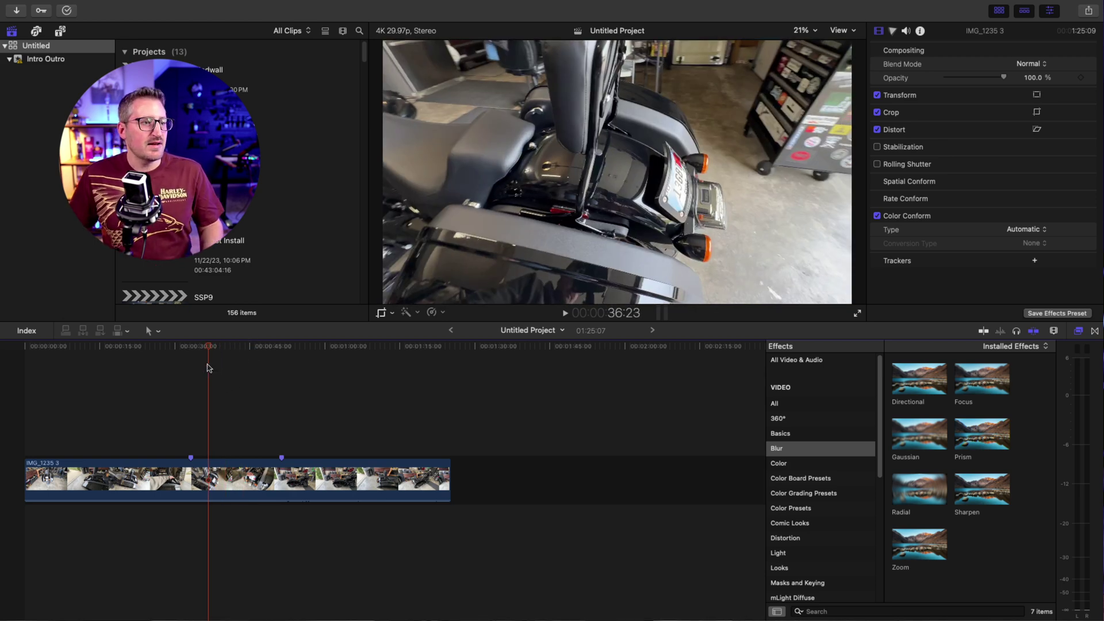
left_click_drag(209, 354, 237, 414)
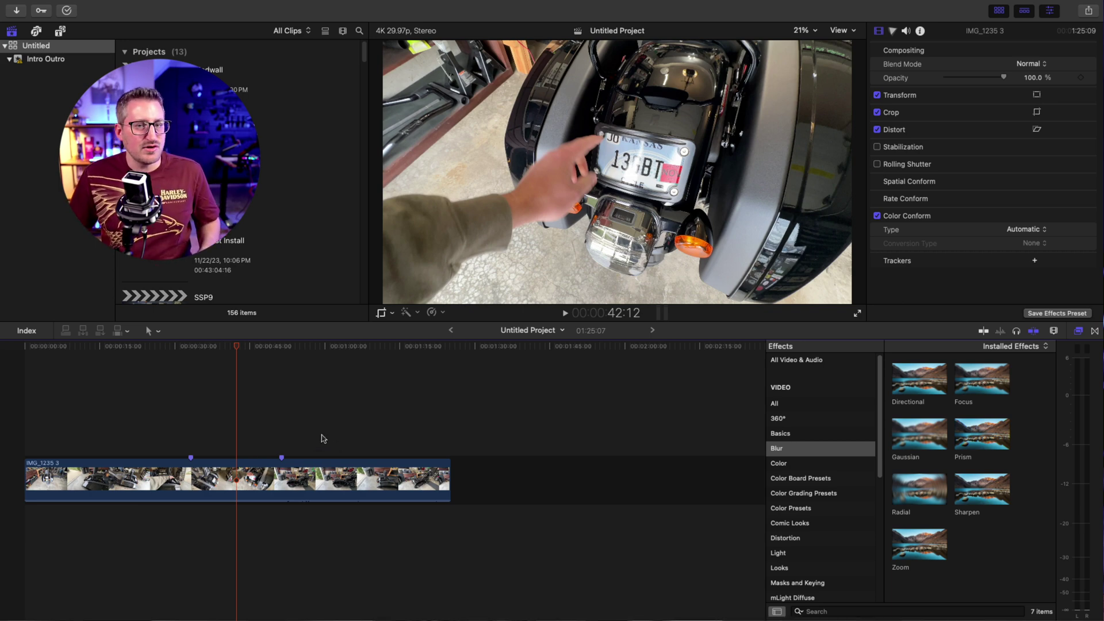
left_click_drag(237, 345, 192, 373)
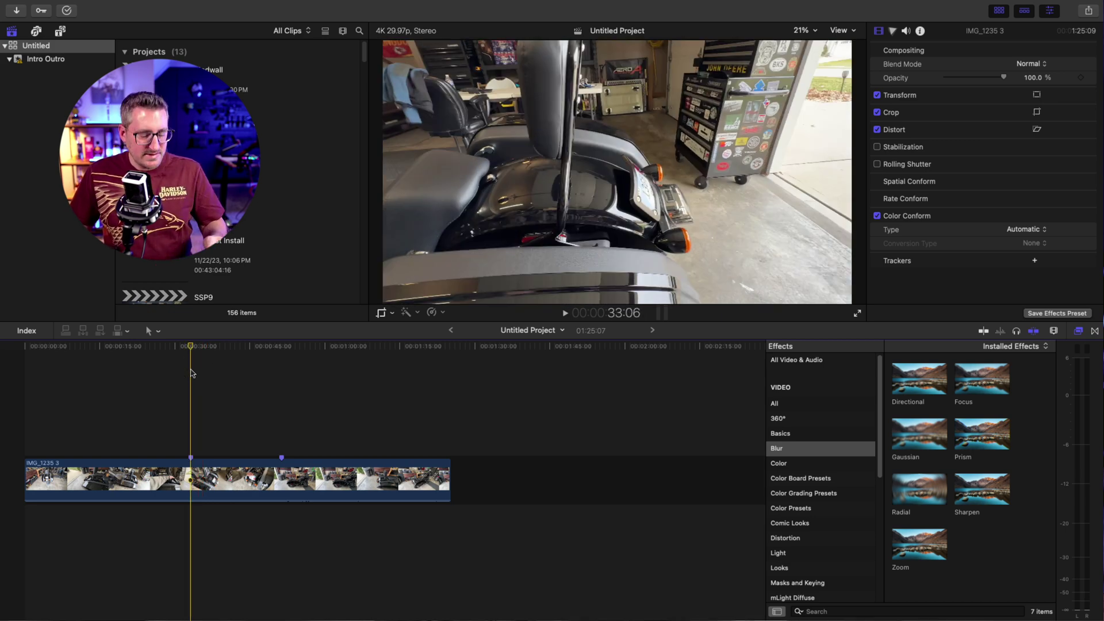
Blade the clip at 33:06 and 51:10, then check the middle license-plate clip.
key("super+b")
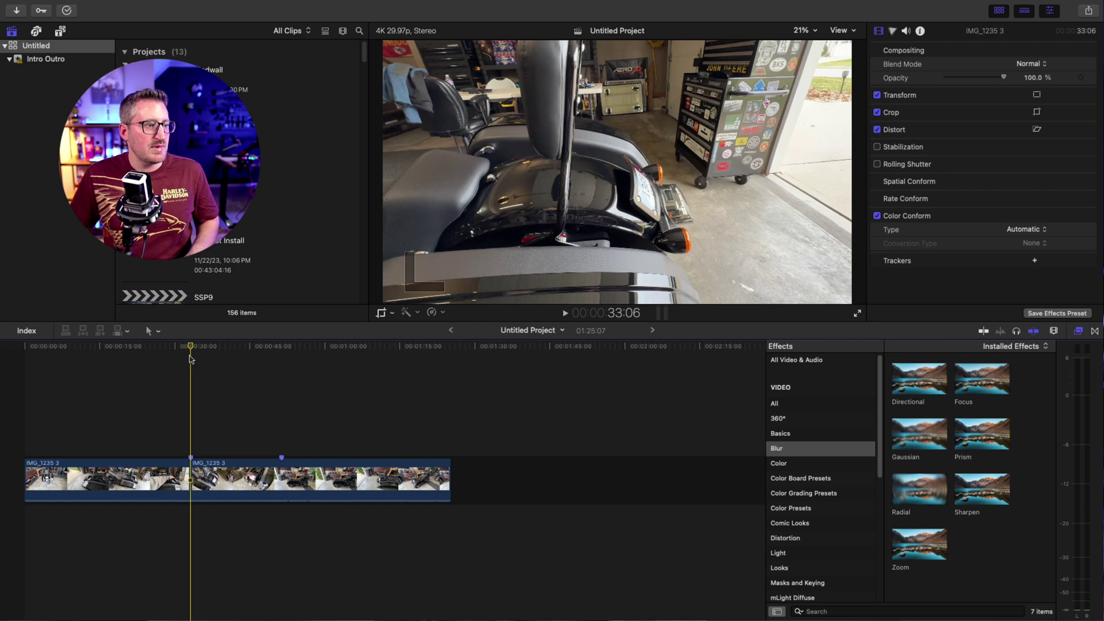
left_click_drag(191, 347, 281, 375)
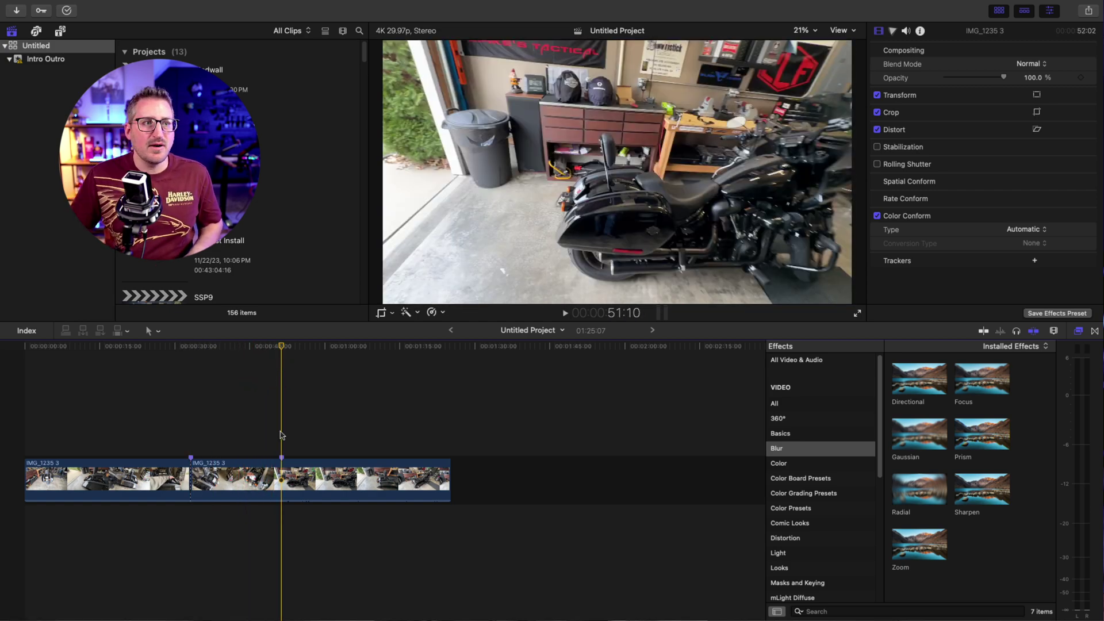
key("super+b")
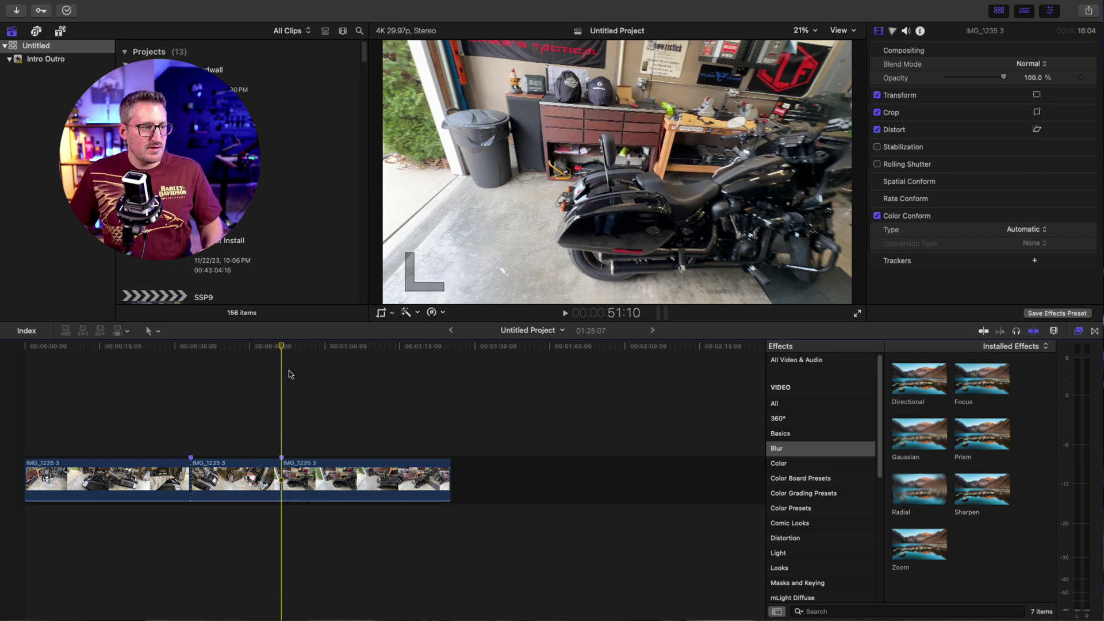
left_click_drag(284, 374, 230, 414)
left_click(235, 470)
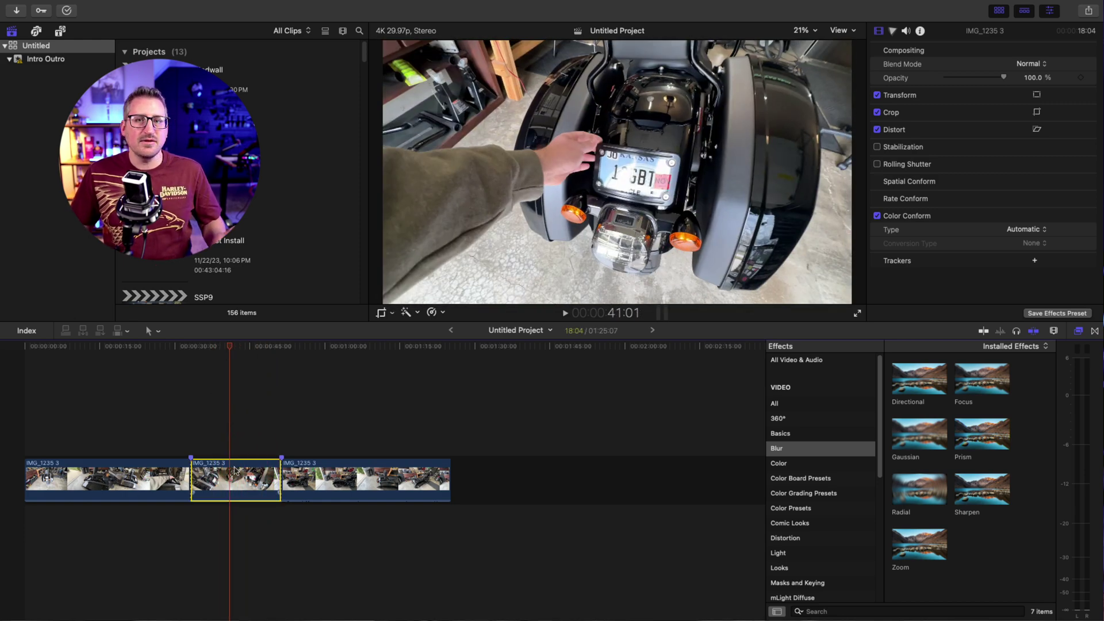
left_click_drag(229, 355, 221, 389)
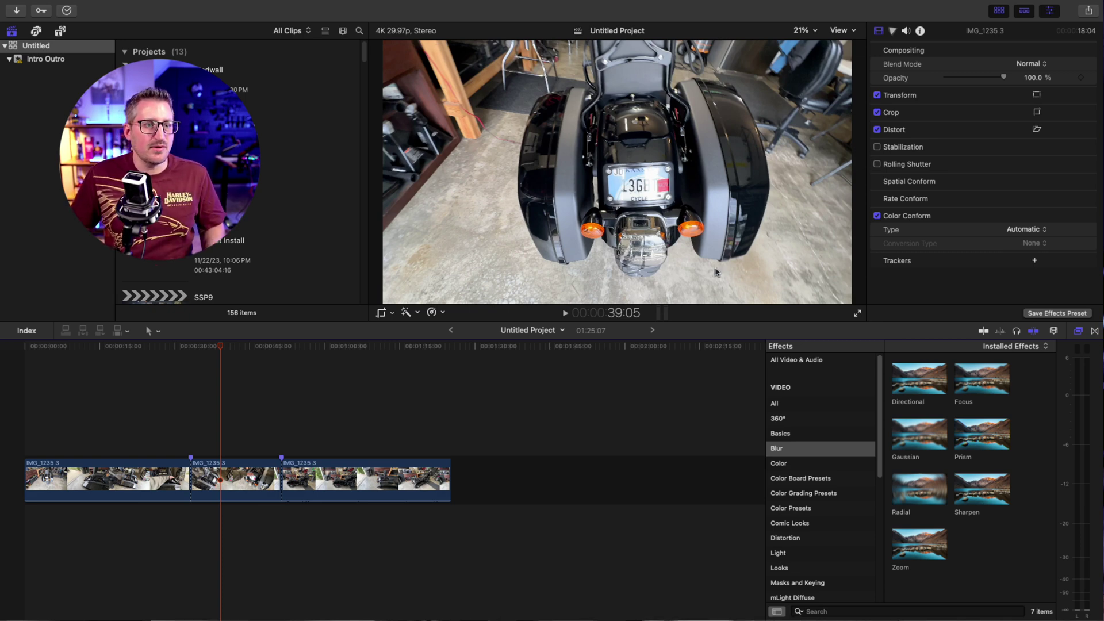
Drop the Gaussian blur onto the middle clip and set its object tracker on the license plate.
left_click(1079, 332)
left_click(1080, 333)
left_click(801, 455)
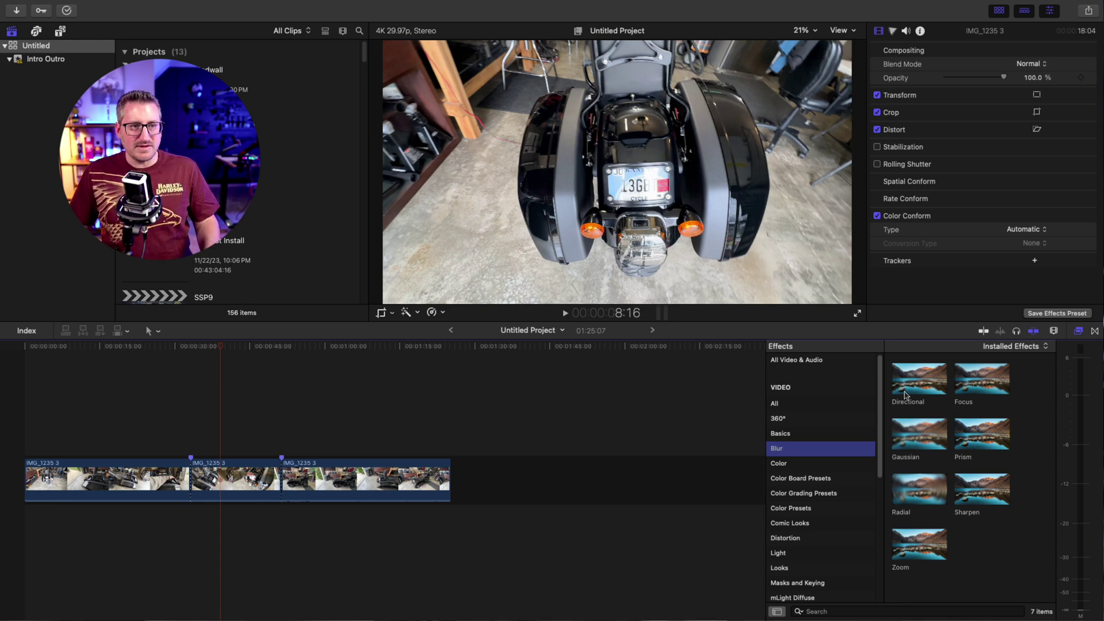
left_click(919, 435)
left_click_drag(919, 435, 648, 141)
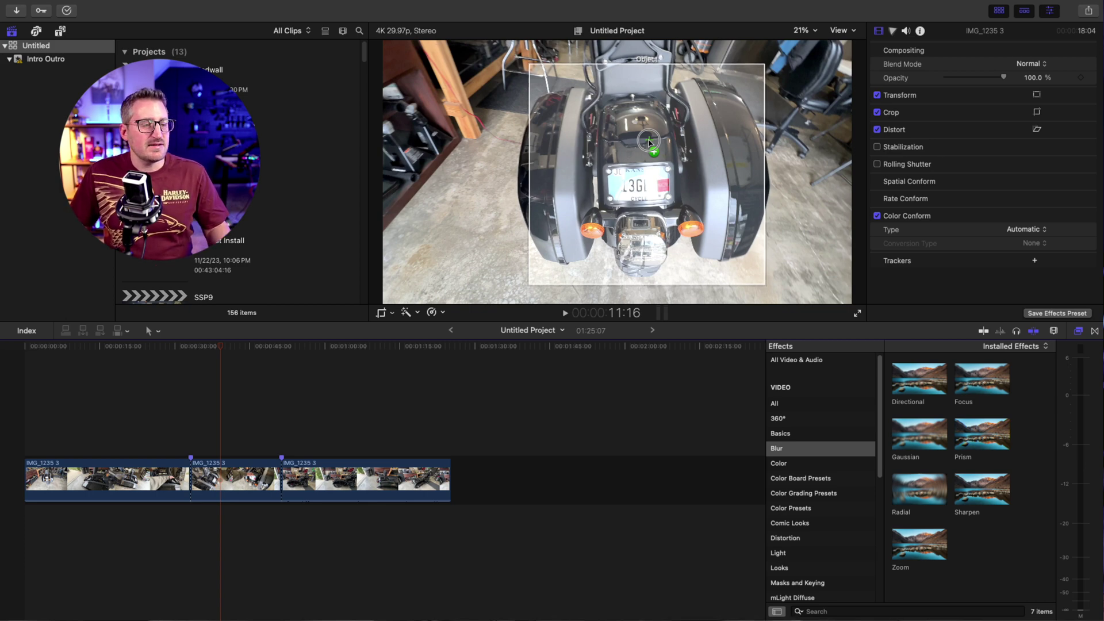
left_click_drag(648, 141, 640, 177)
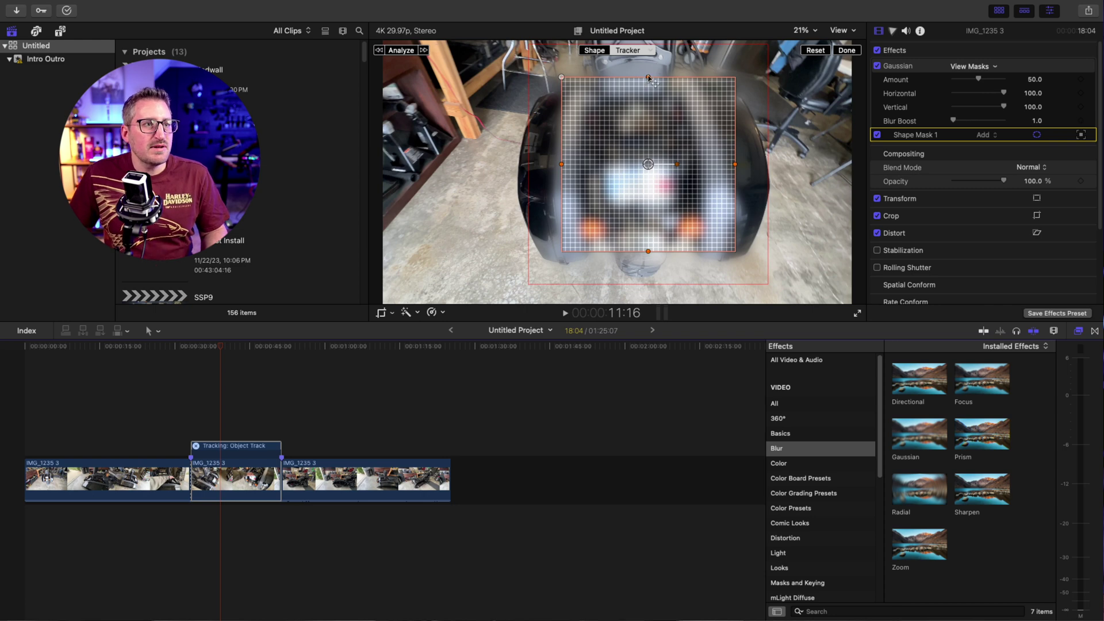
Shrink the blur mask from the top and sides, and lower Amount to reveal the plate.
left_click_drag(648, 77, 648, 138)
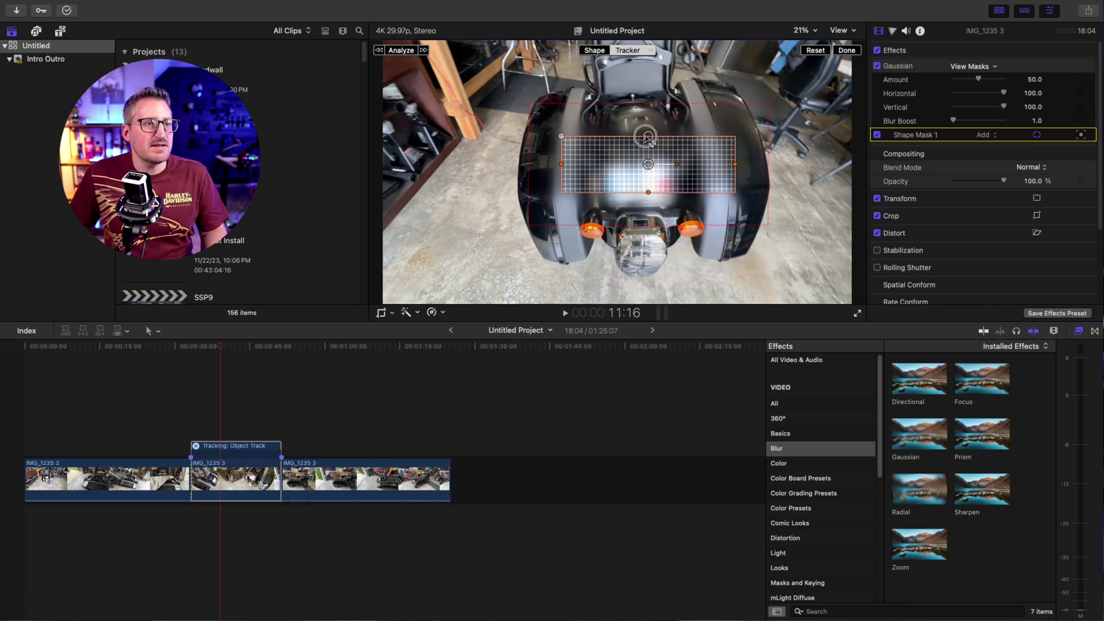
left_click_drag(587, 171, 616, 197)
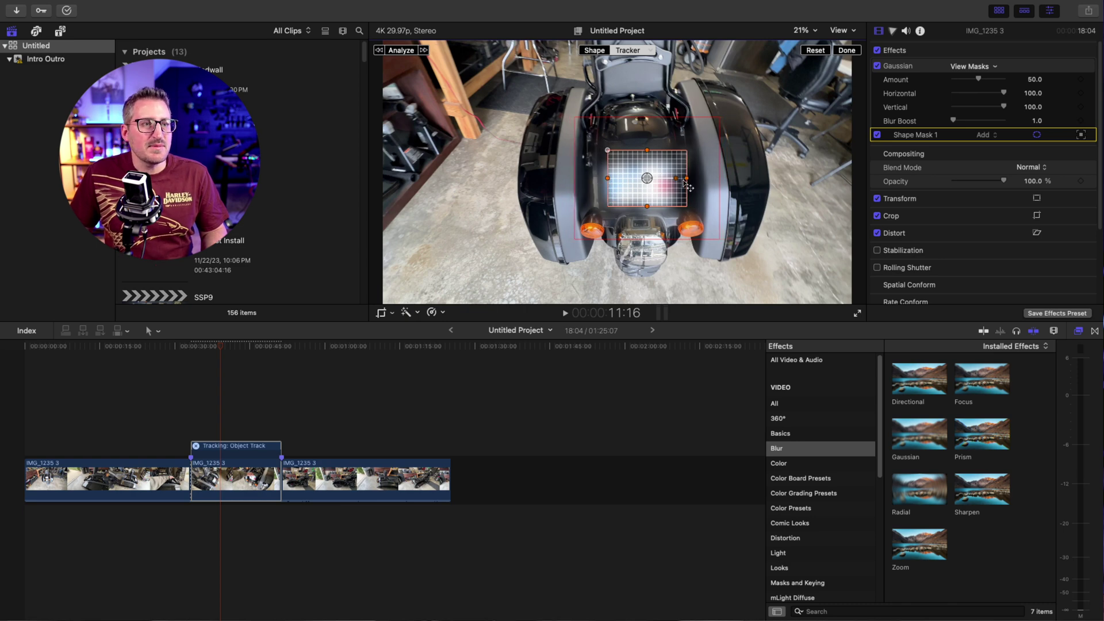
left_click_drag(690, 185, 685, 184)
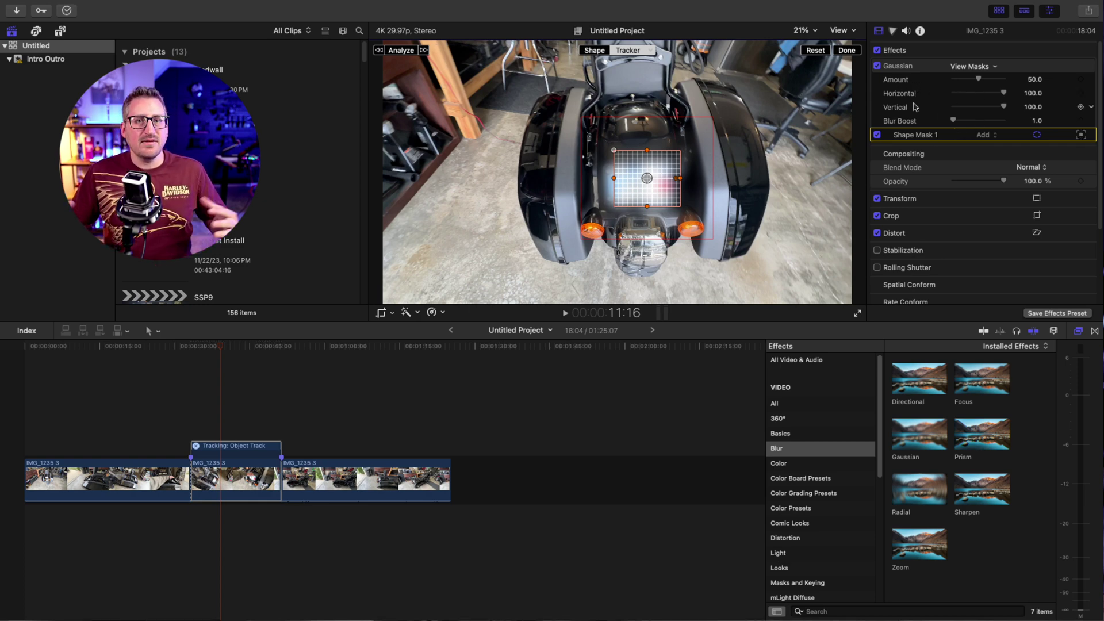
left_click(980, 80)
mouse_move(979, 80)
left_mouse_down()
mouse_move(955, 82)
mouse_move(1001, 84)
mouse_move(967, 90)
mouse_move(980, 81)
left_mouse_up()
Centre the mask on the plate at plate height, keeping Amount 50.0 and Blur Boost 1.0.
left_click_drag(645, 181, 608, 185)
left_click(635, 183)
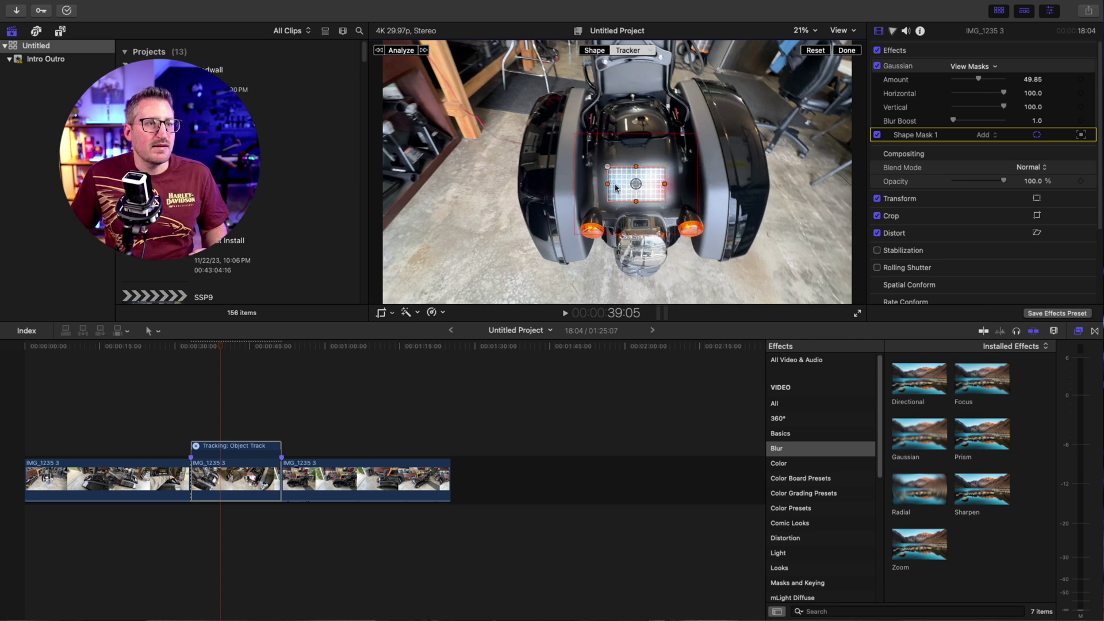
left_click(634, 184)
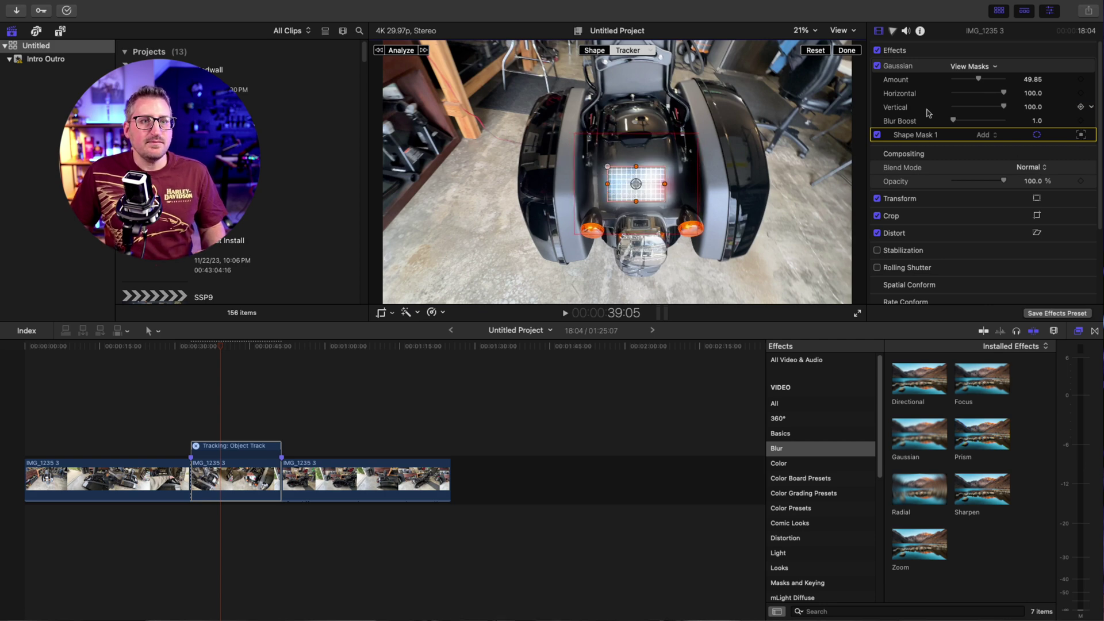
mouse_move(955, 122)
left_mouse_down()
mouse_move(980, 125)
mouse_move(949, 122)
left_mouse_up()
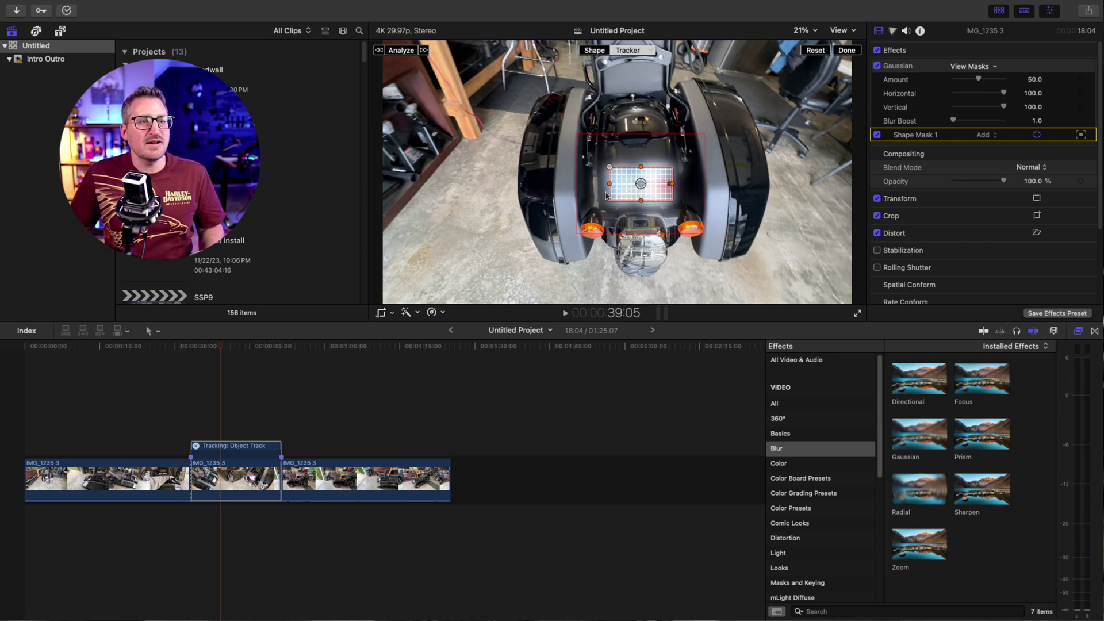
Run Analyze to track the plate mask through the clip, then finish with Done.
left_click(401, 50)
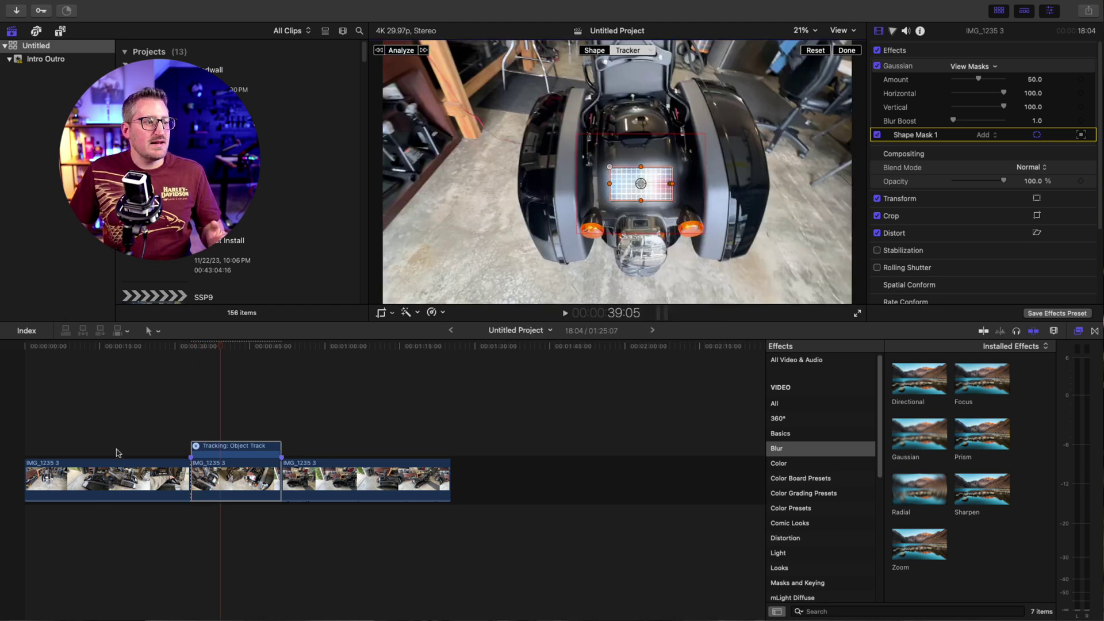
left_click(847, 51)
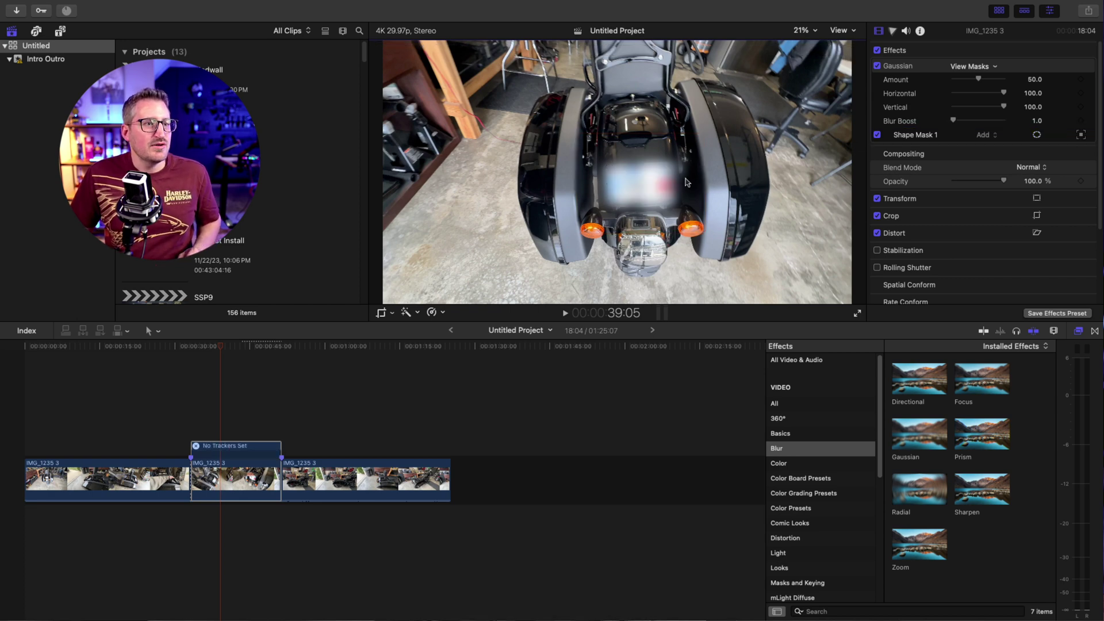
left_click_drag(222, 350, 173, 386)
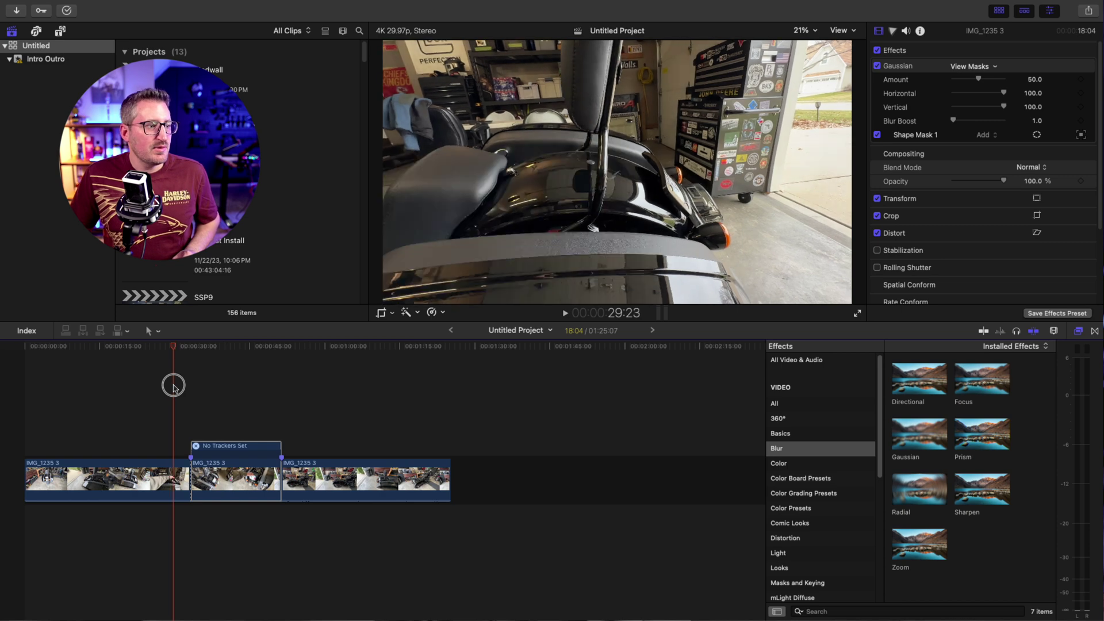
left_click(565, 313)
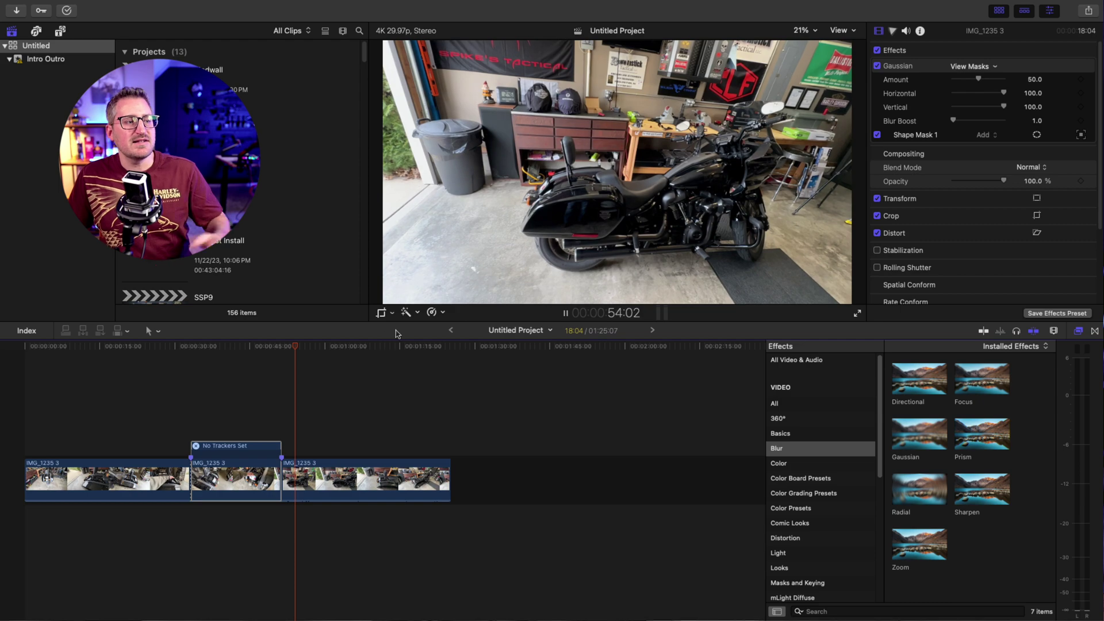
key("space")
left_click_drag(294, 351, 378, 372)
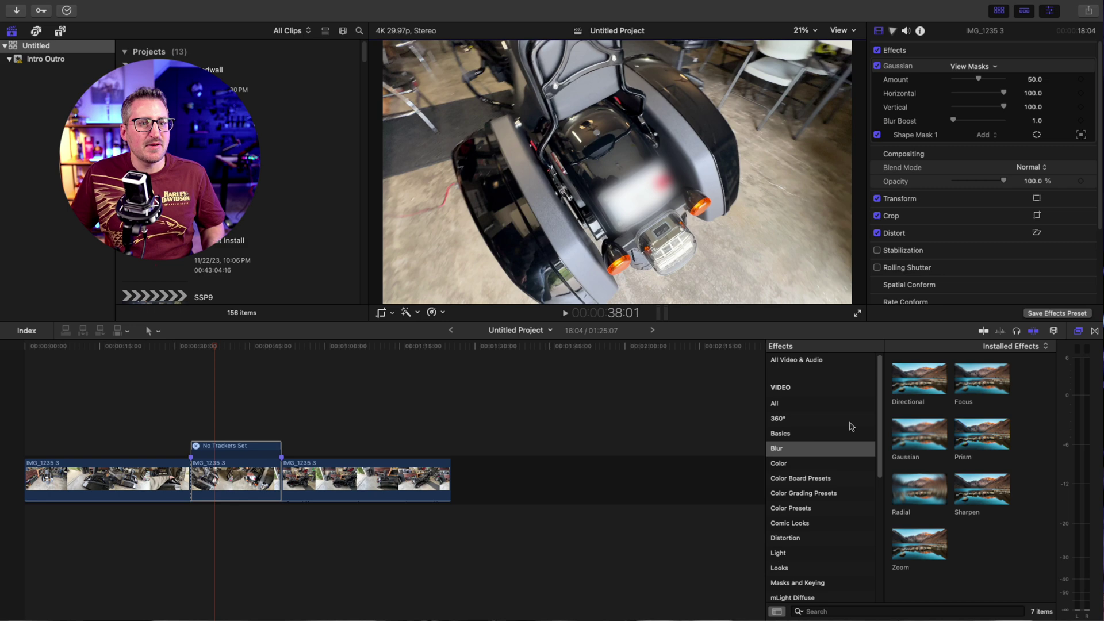
Add a second Gaussian blur (Amount 50.0) with a circular mask over the frame's upper-left area.
left_click_drag(926, 450, 501, 141)
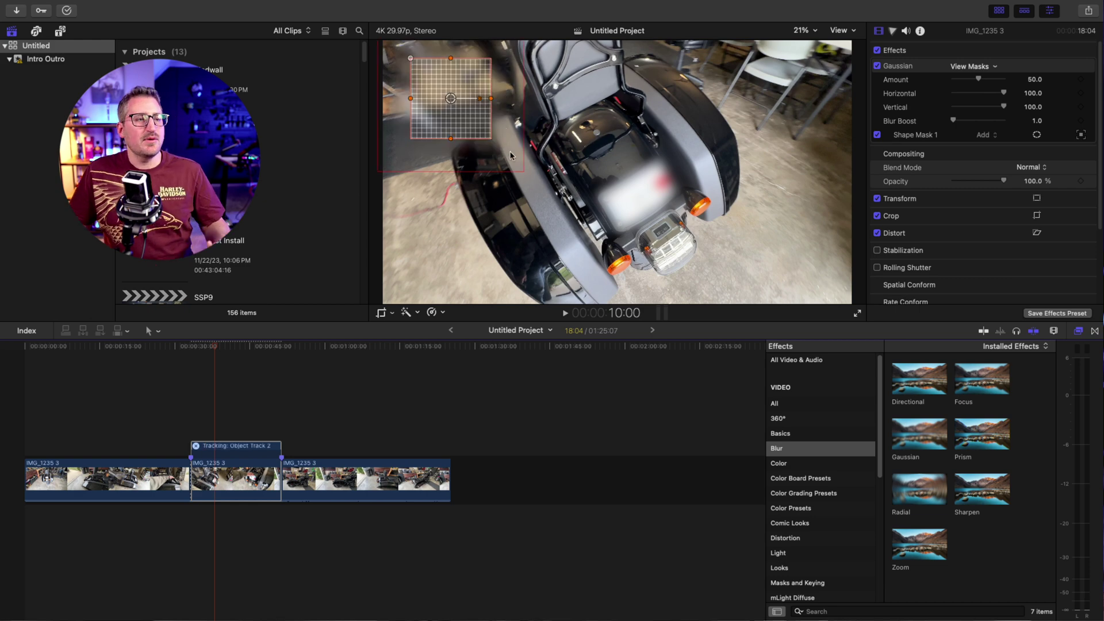
left_click_drag(446, 92, 478, 125)
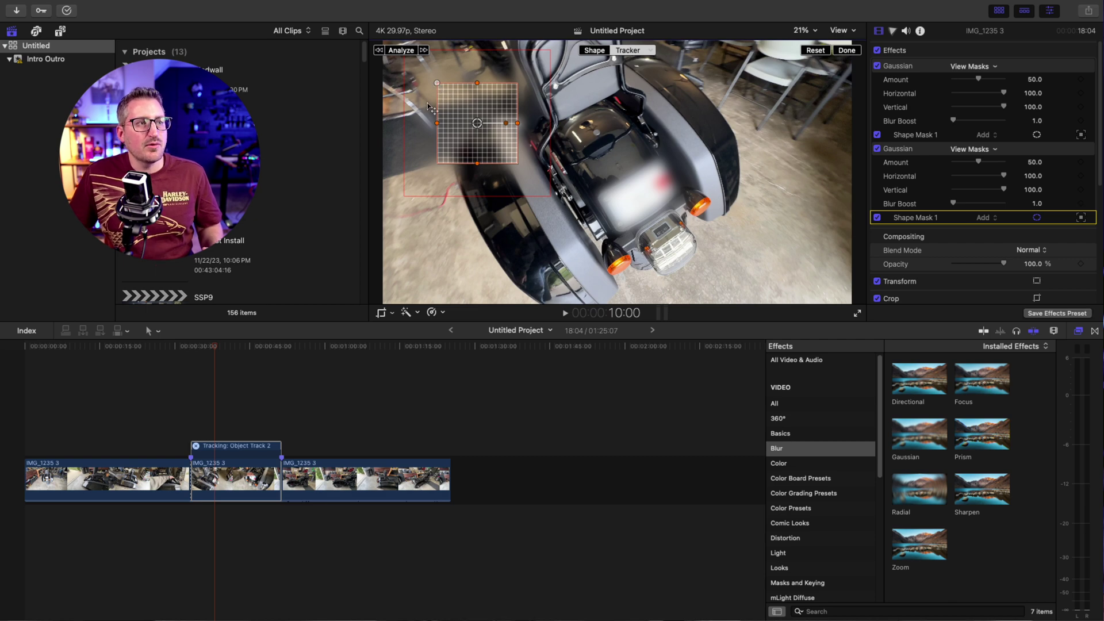
left_click_drag(438, 84, 473, 111)
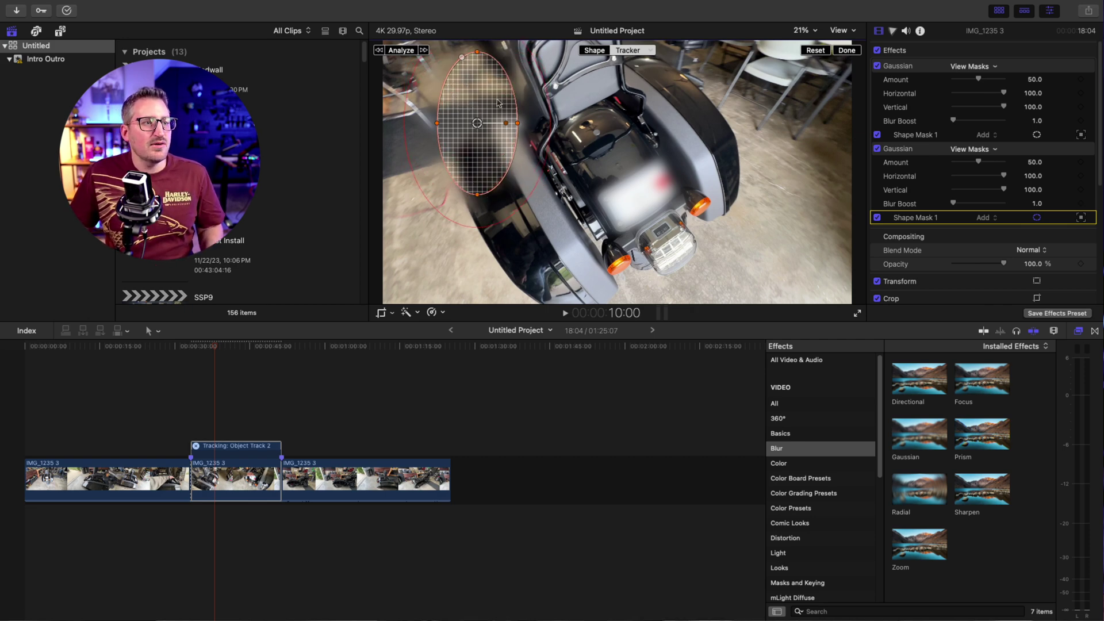
left_click_drag(478, 166, 476, 226)
mouse_move(515, 155)
left_mouse_down()
mouse_move(504, 154)
mouse_move(519, 171)
left_mouse_up()
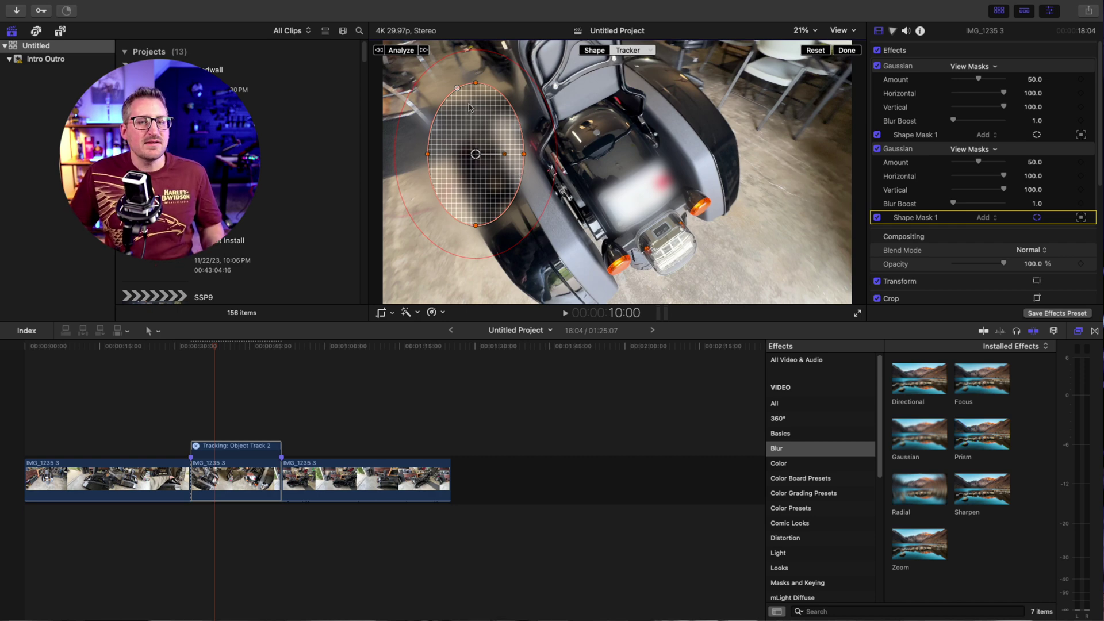
left_click_drag(482, 232, 487, 209)
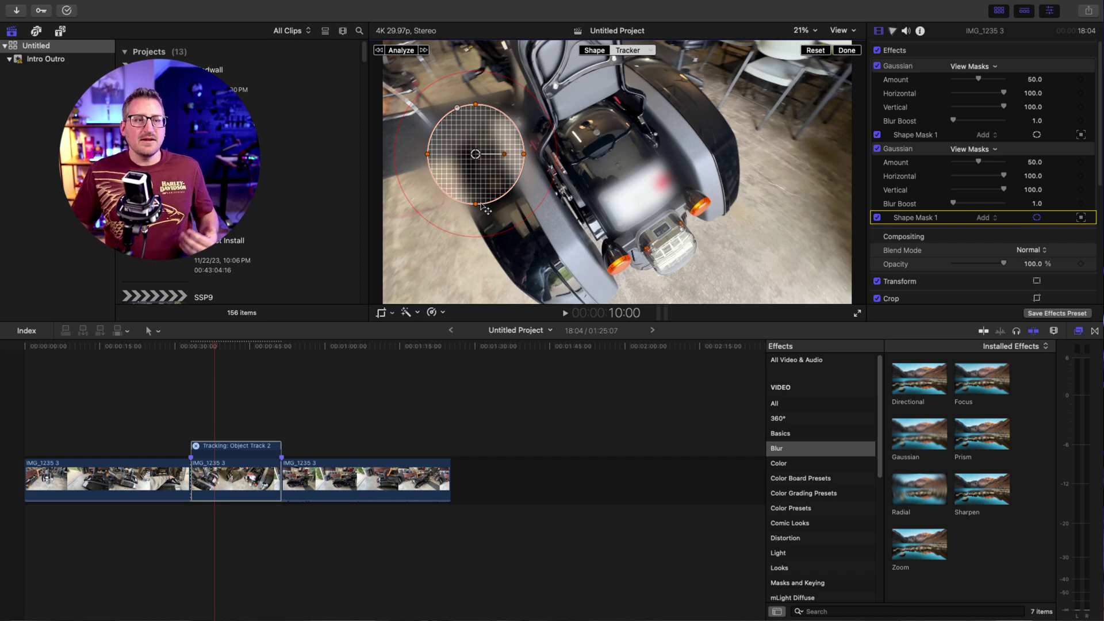